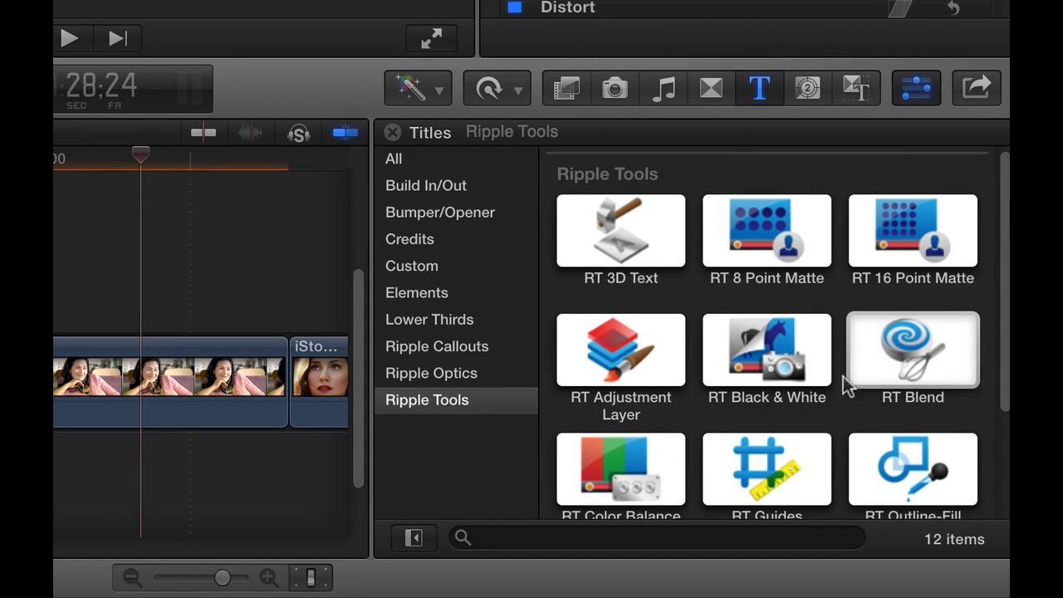
Step: Connect the RT Blend effect from Ripple Tools above the Stacy Reading clip in the timeline
{"action": "left_click", "coordinate": [904, 364]}
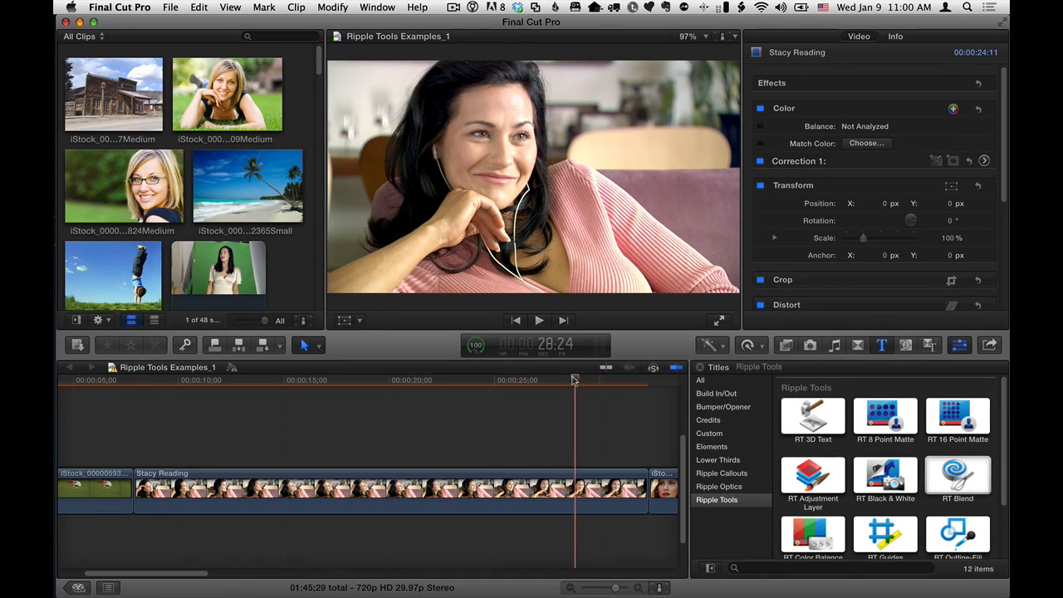
{"action": "key", "text": "c"}
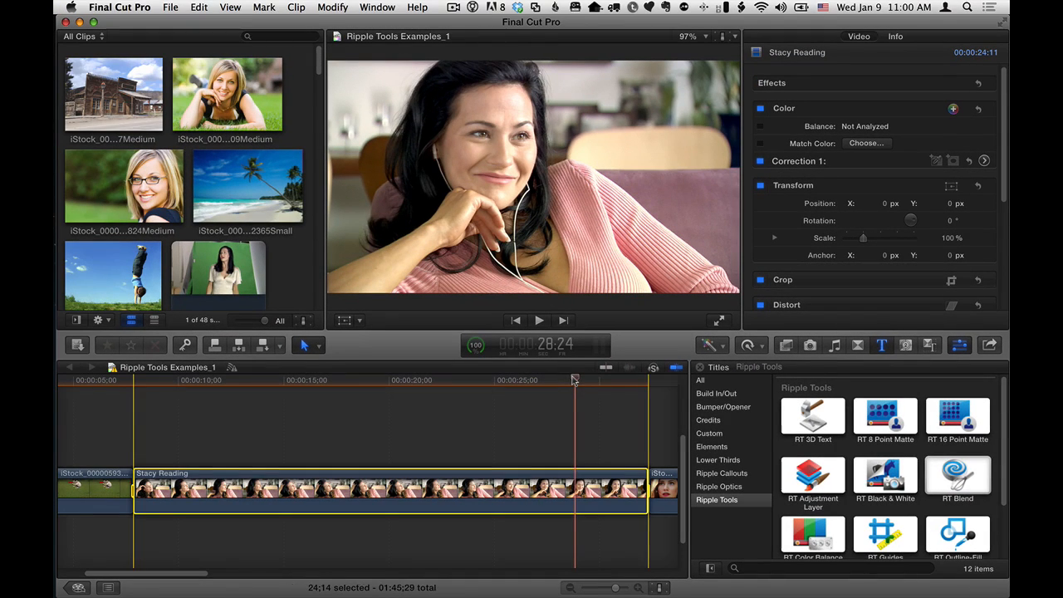
{"action": "left_click", "coordinate": [960, 480]}
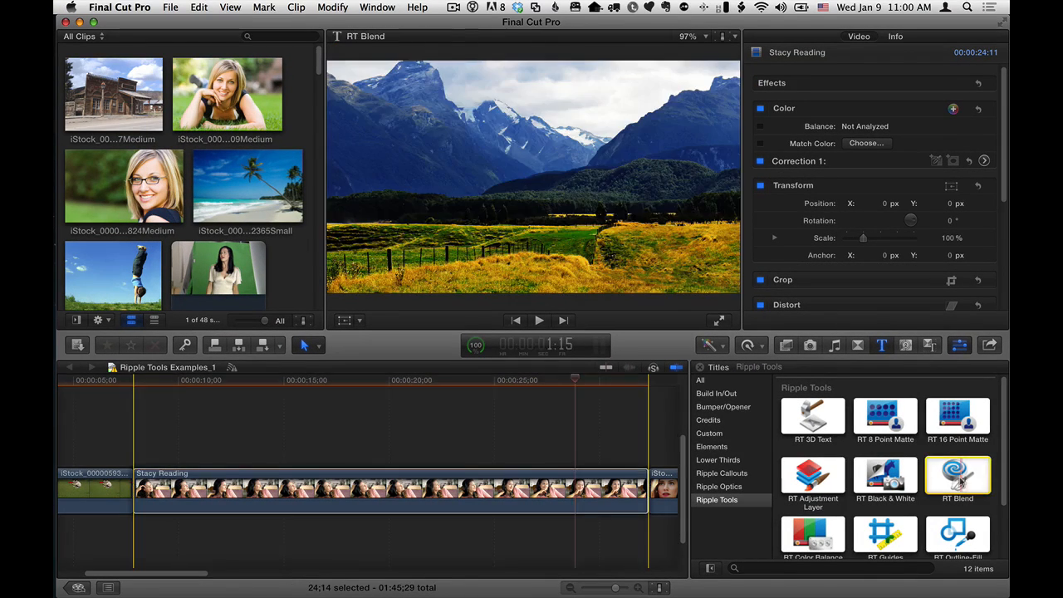
{"action": "key", "text": "q"}
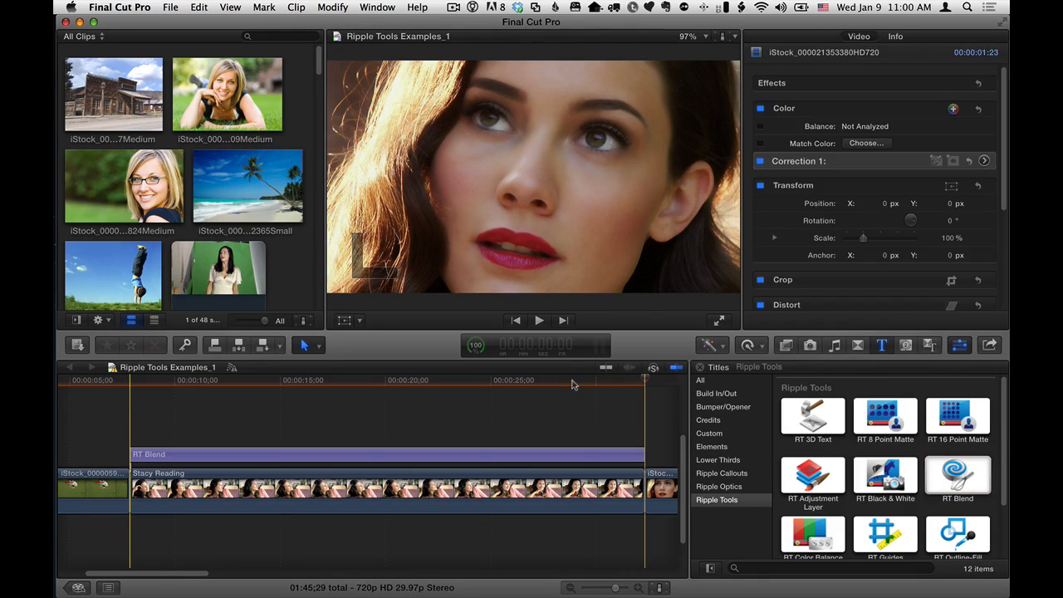
Step: Select the RT Blend title at the playhead and turn Quicktips on to view the tips, then off again
{"action": "left_click", "coordinate": [572, 382]}
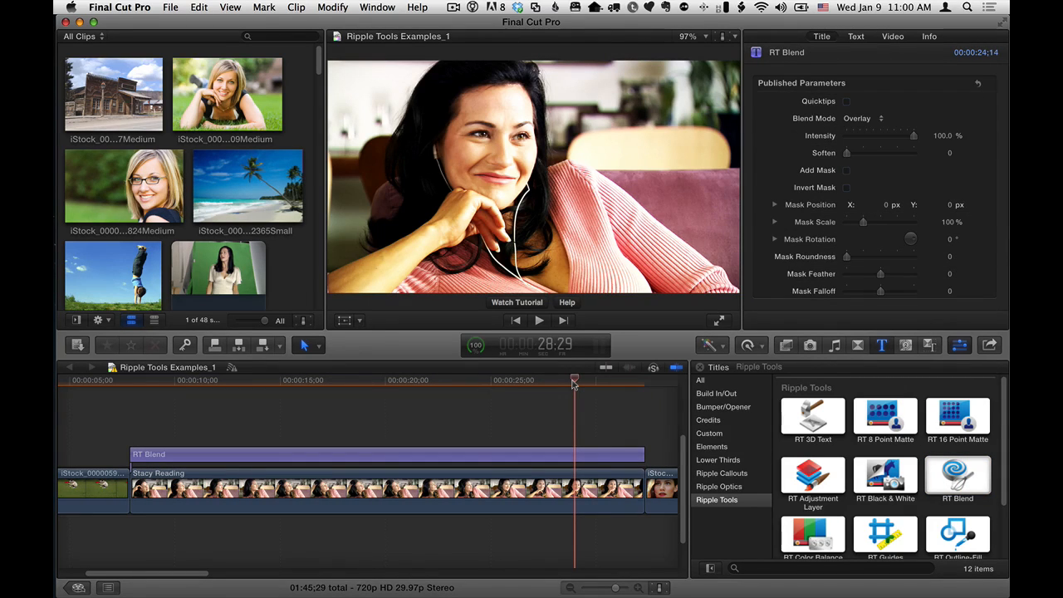
{"action": "mouse_move", "coordinate": [574, 382]}
{"action": "left_mouse_down"}
{"action": "mouse_move", "coordinate": [545, 382]}
{"action": "mouse_move", "coordinate": [586, 382]}
{"action": "left_mouse_up"}
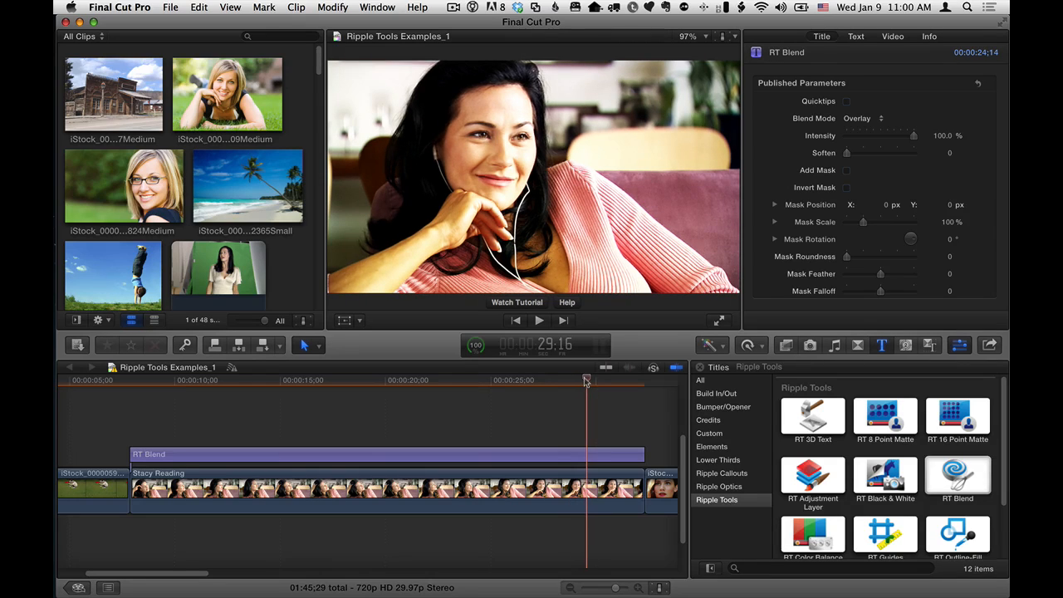
{"action": "left_click", "coordinate": [585, 455]}
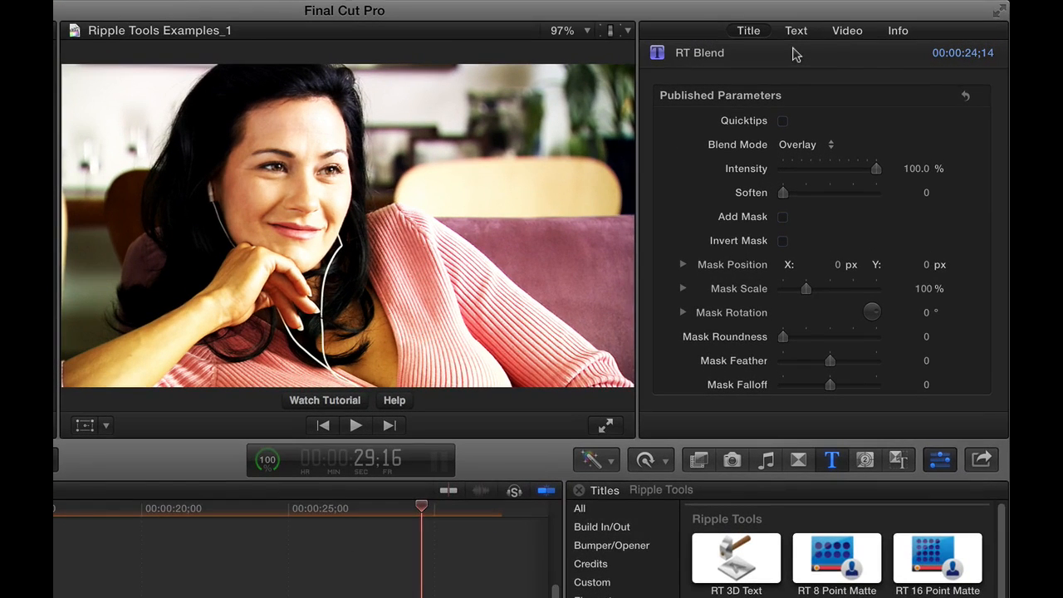
{"action": "left_click", "coordinate": [783, 122]}
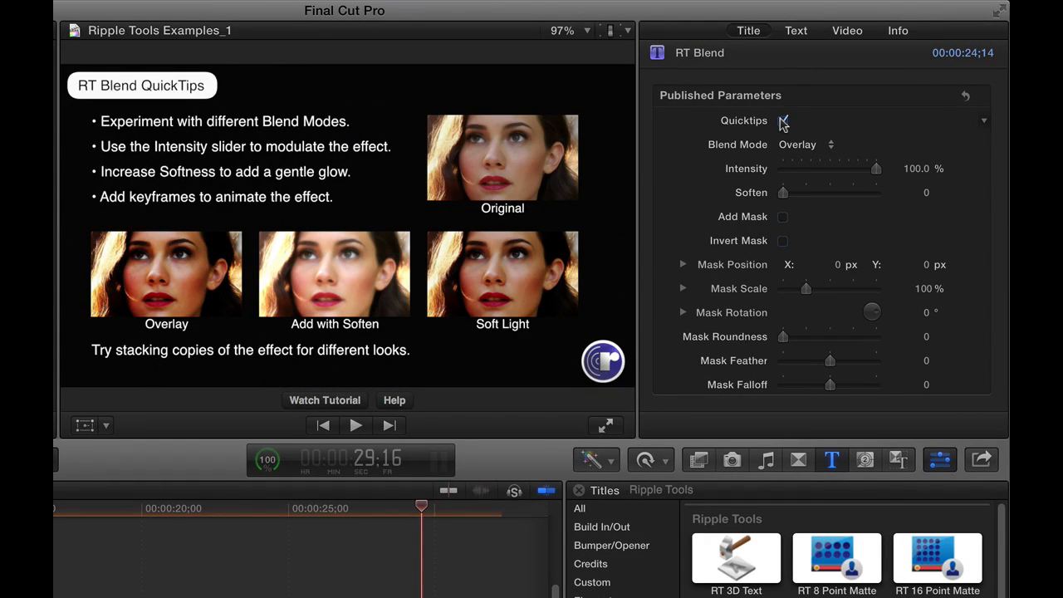
{"action": "left_click", "coordinate": [783, 121]}
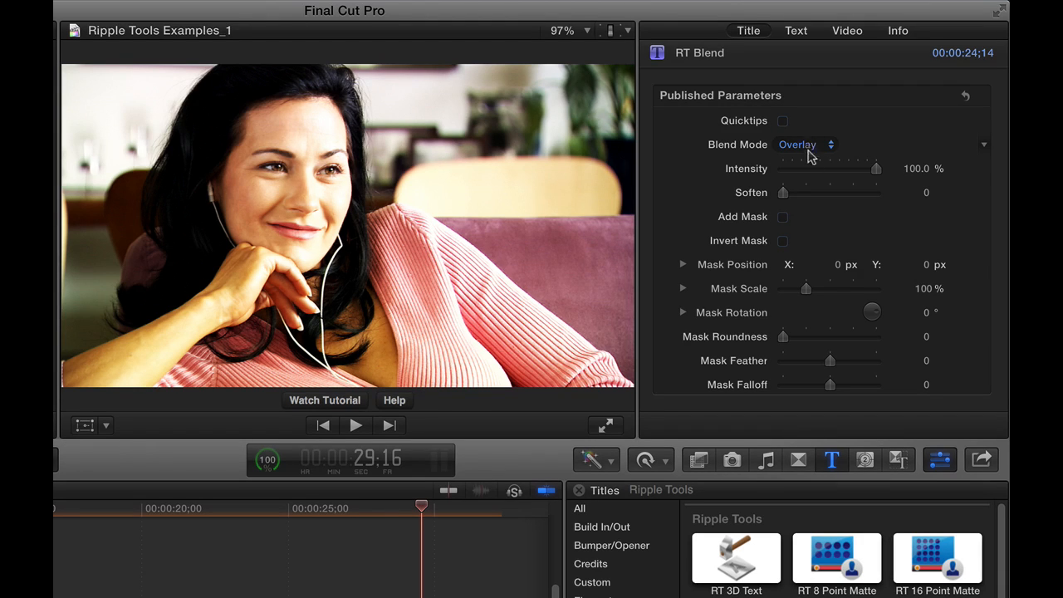
Step: Switch the RT Blend blend mode to Soft Light, then to Hard Light
{"action": "left_click_drag", "start_coordinate": [869, 169], "coordinate": [909, 171]}
{"action": "left_click", "coordinate": [831, 147]}
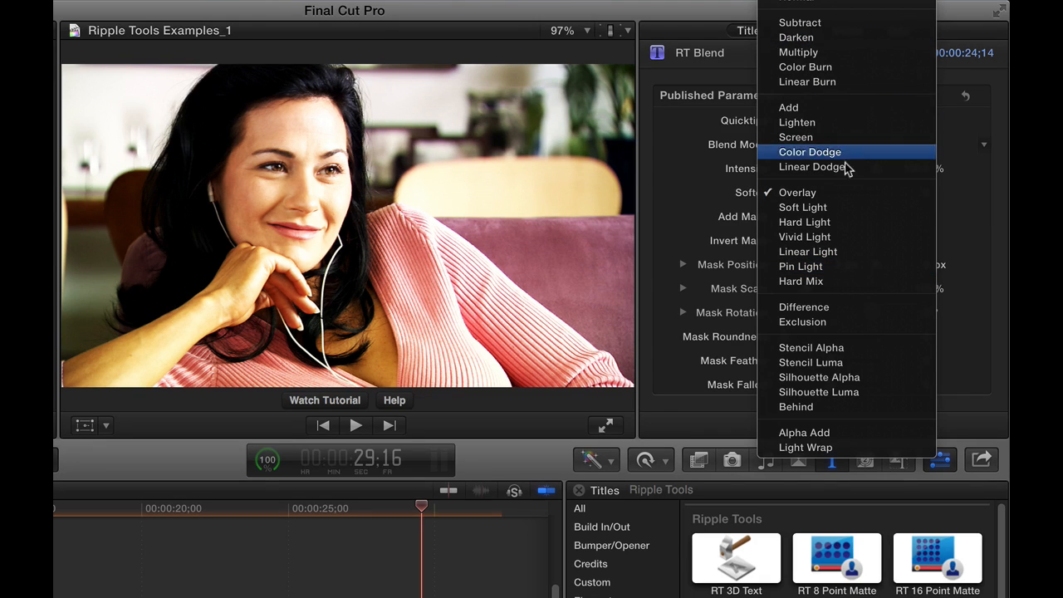
{"action": "left_click", "coordinate": [835, 211]}
{"action": "left_click", "coordinate": [825, 150]}
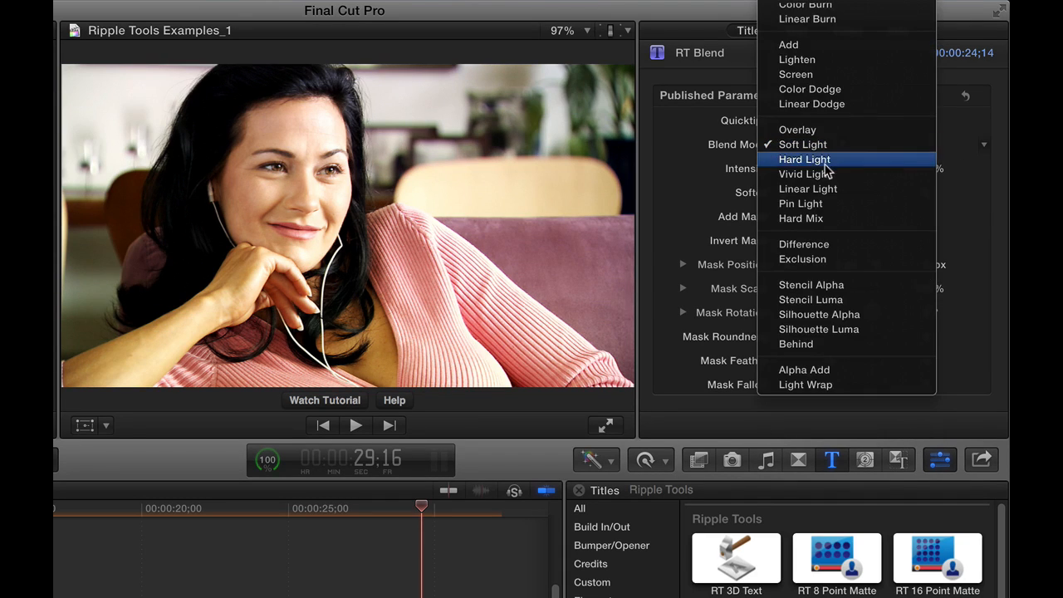
{"action": "left_click", "coordinate": [824, 162]}
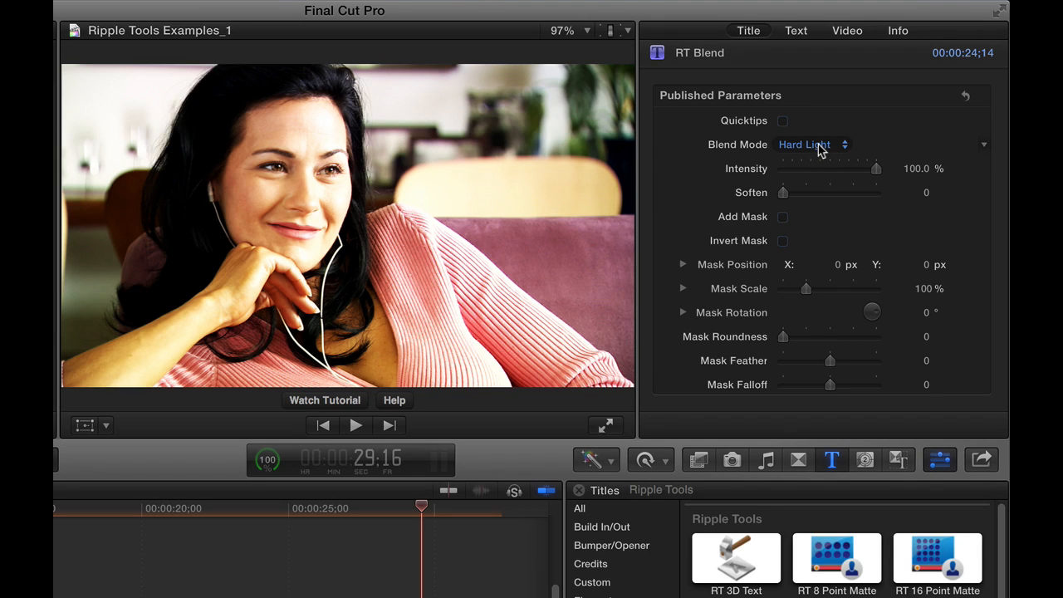
Step: Change the blend mode to Add
{"action": "left_click", "coordinate": [819, 147]}
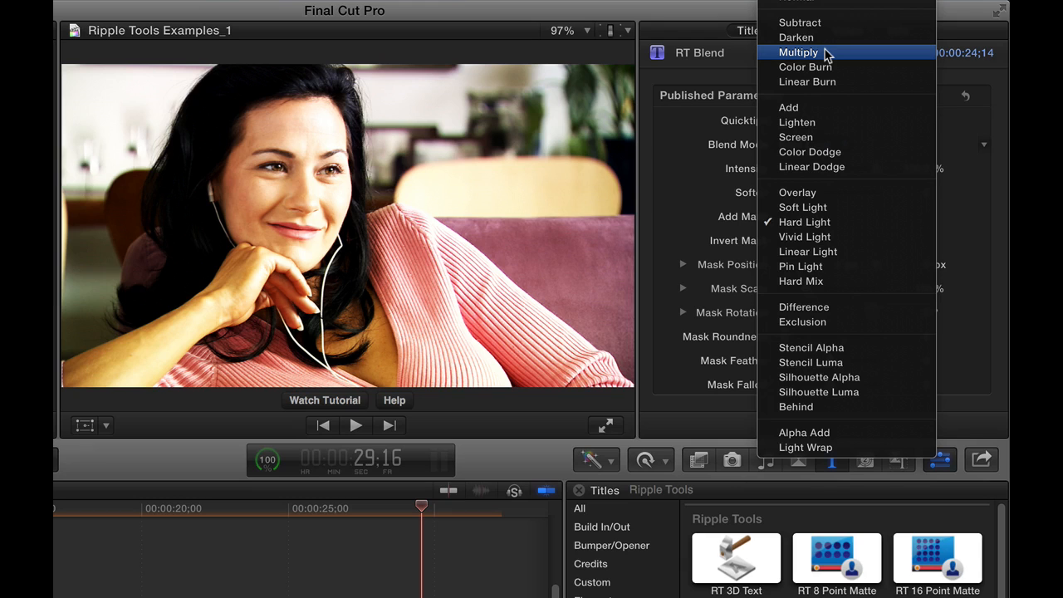
{"action": "left_click", "coordinate": [826, 108]}
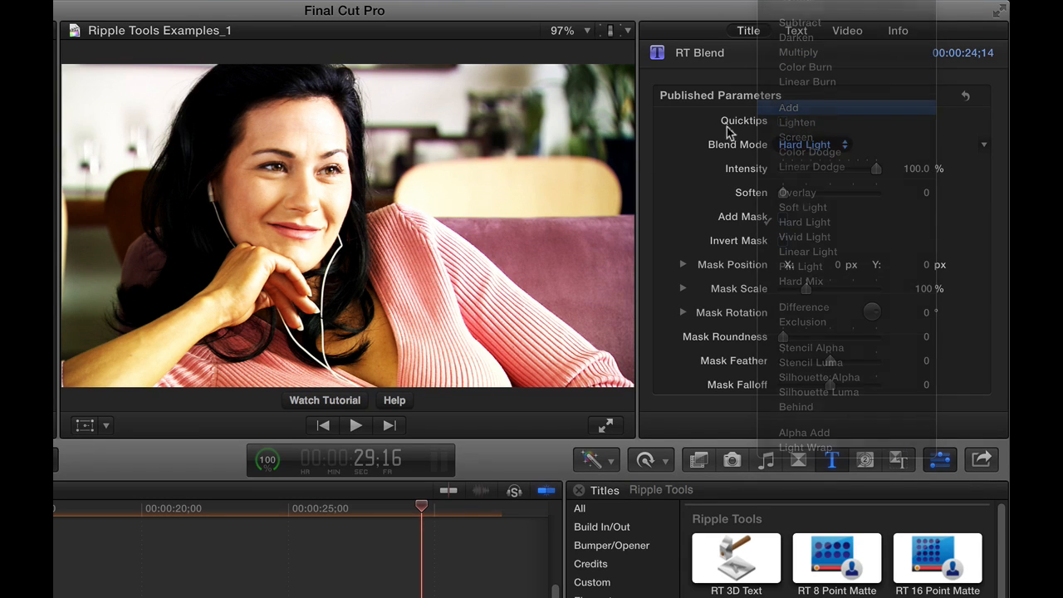
Step: Set the blend mode to Multiply and lower the intensity to 56.58%
{"action": "left_click", "coordinate": [811, 144]}
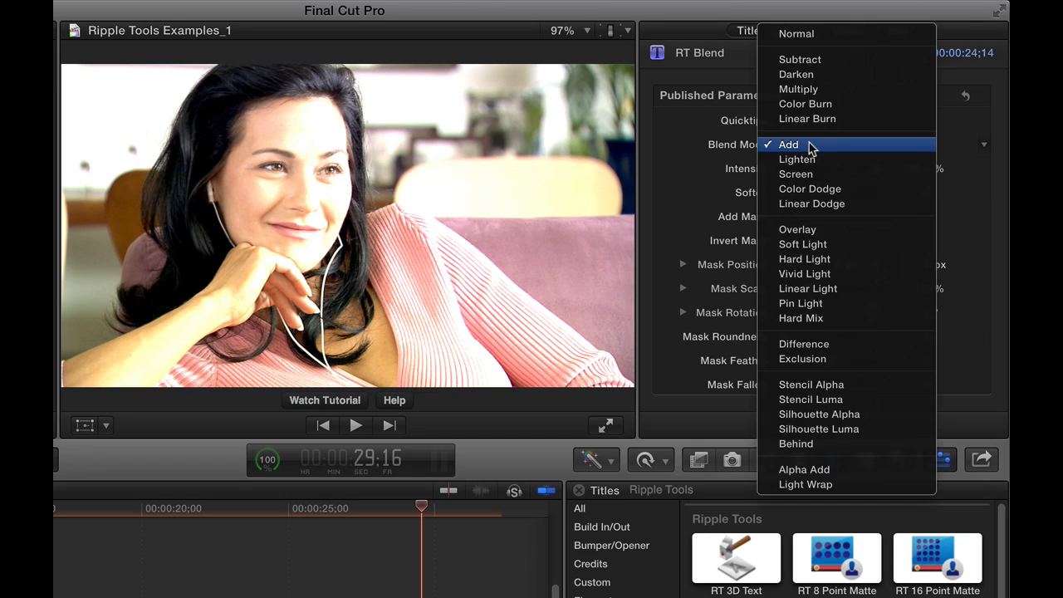
{"action": "left_click", "coordinate": [822, 90]}
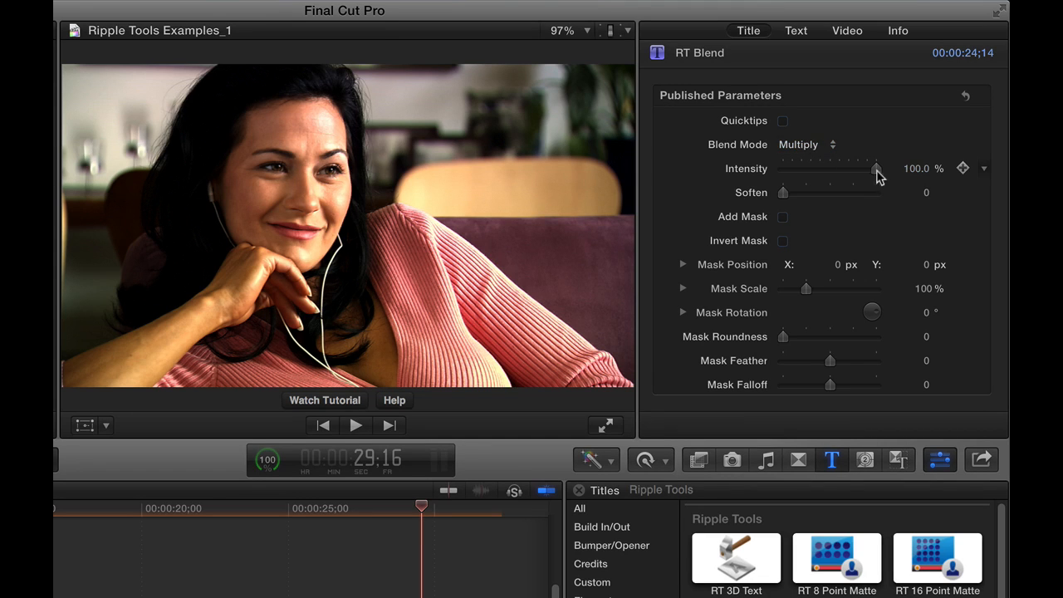
{"action": "left_click_drag", "start_coordinate": [878, 172], "coordinate": [835, 172]}
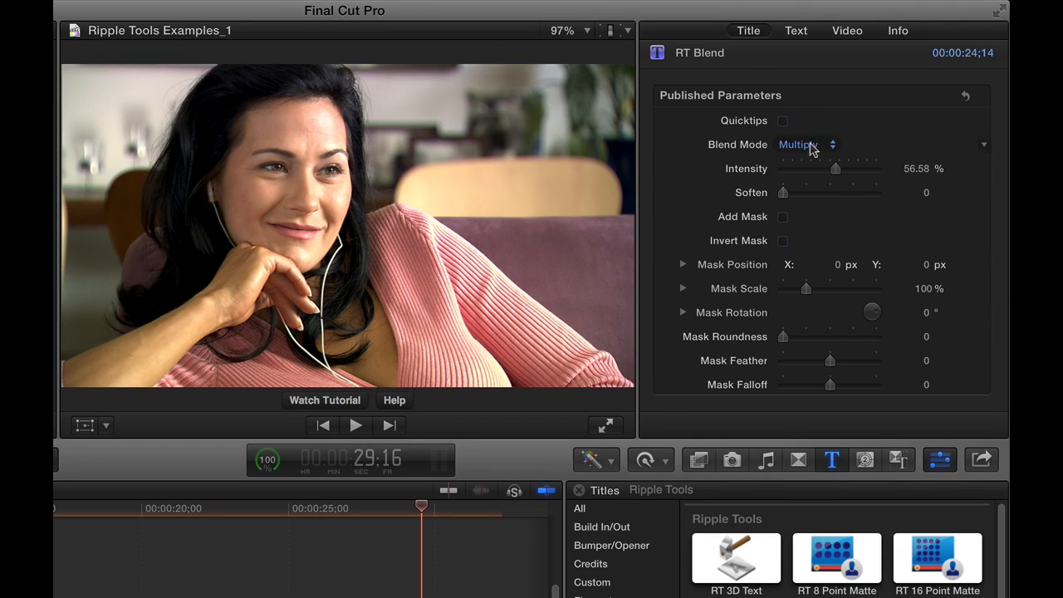
Step: Set the blend mode back to Overlay and raise the intensity to 100%
{"action": "left_click", "coordinate": [810, 145]}
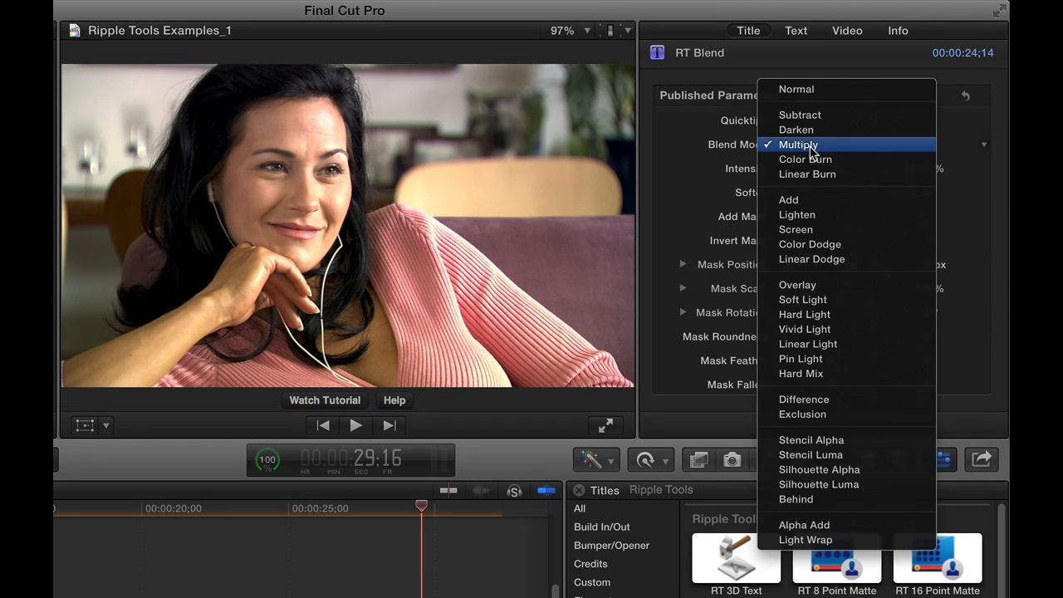
{"action": "left_click", "coordinate": [821, 285]}
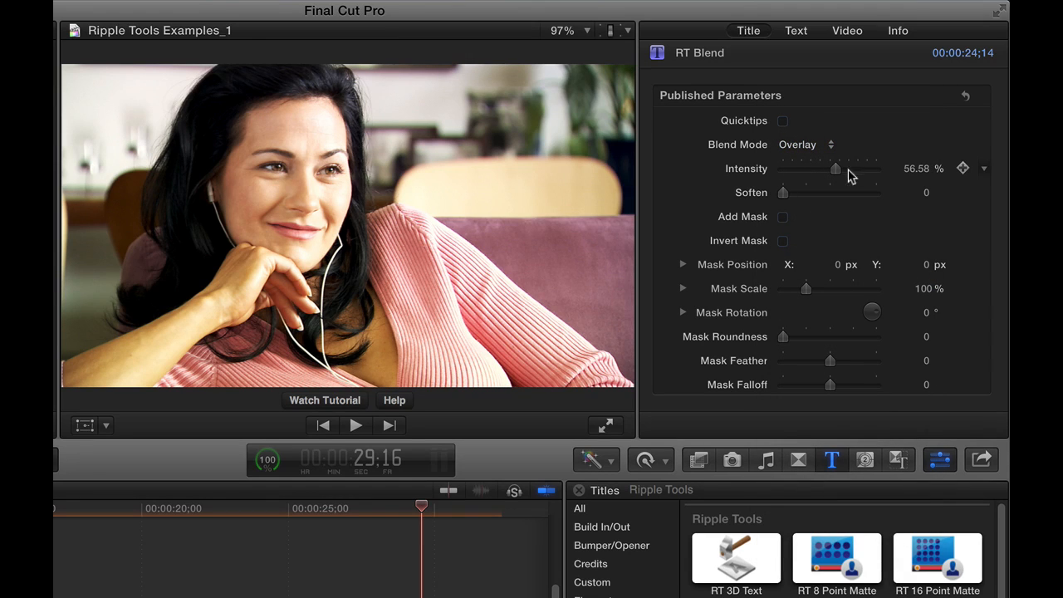
{"action": "left_click_drag", "start_coordinate": [836, 172], "coordinate": [878, 175]}
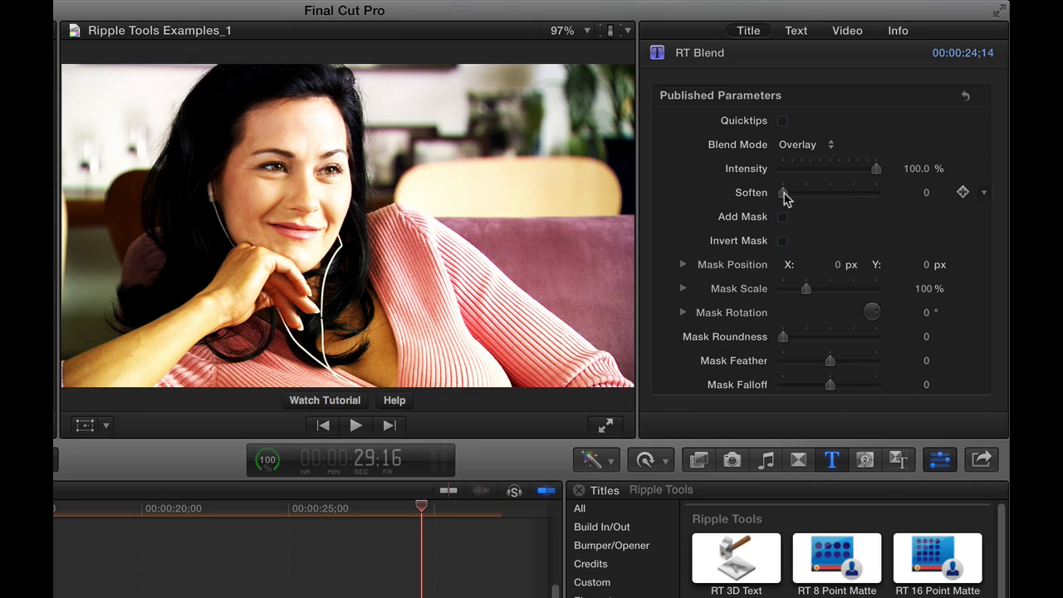
Step: Increase the Soften value to 242
{"action": "left_click_drag", "start_coordinate": [785, 197], "coordinate": [918, 124]}
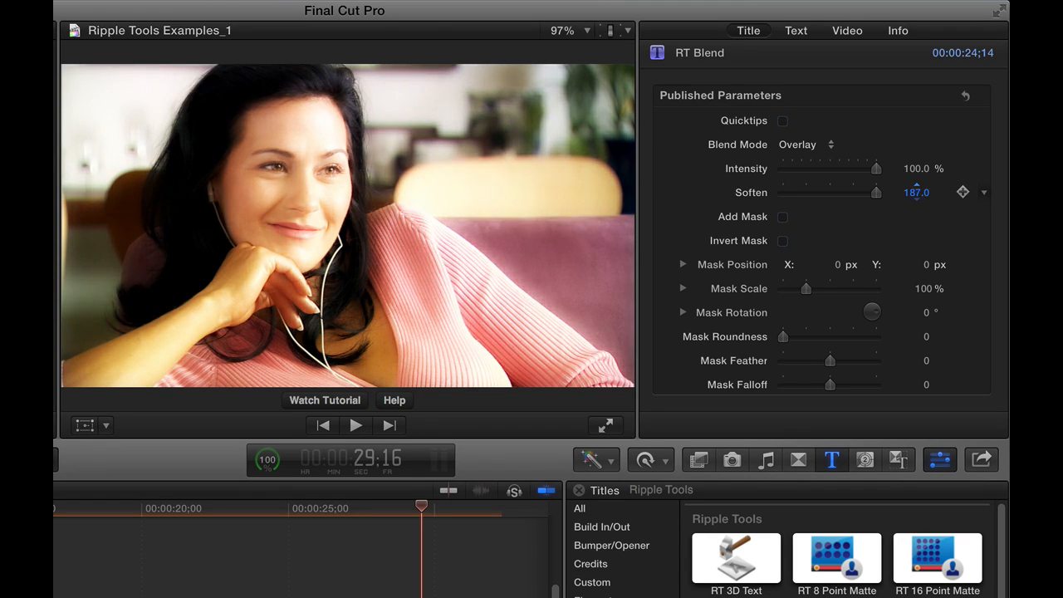
{"action": "mouse_move", "coordinate": [918, 192]}
{"action": "left_mouse_down"}
{"action": "mouse_move", "coordinate": [917, 225]}
{"action": "mouse_move", "coordinate": [918, 166]}
{"action": "mouse_move", "coordinate": [918, 193]}
{"action": "left_mouse_up"}
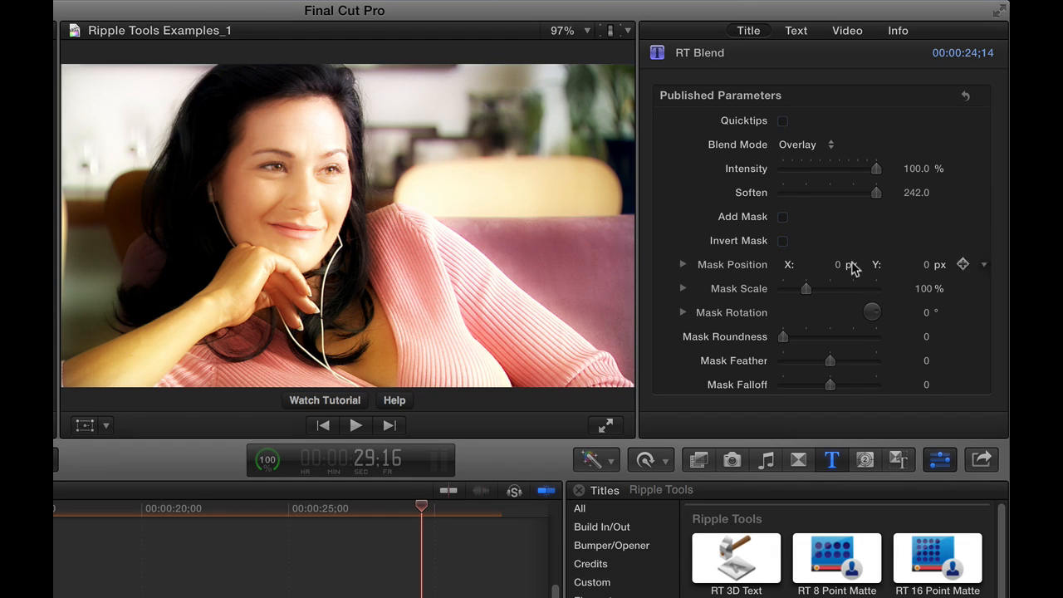
Step: Enable Add Mask, and toggle Invert Mask on and off
{"action": "left_click", "coordinate": [782, 217]}
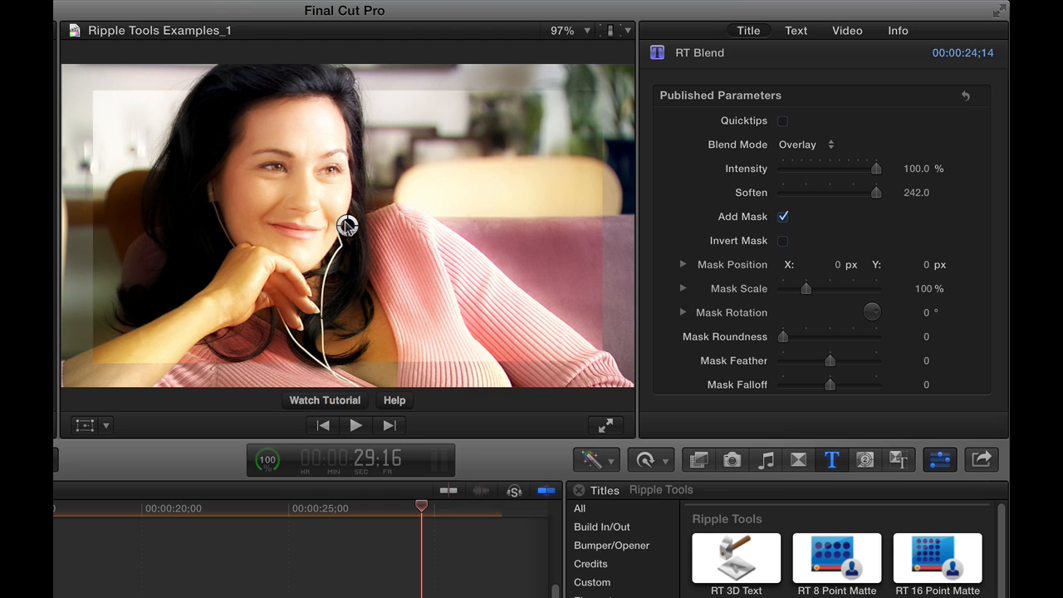
{"action": "mouse_move", "coordinate": [345, 226]}
{"action": "left_mouse_down"}
{"action": "mouse_move", "coordinate": [299, 206]}
{"action": "mouse_move", "coordinate": [373, 239]}
{"action": "mouse_move", "coordinate": [418, 225]}
{"action": "mouse_move", "coordinate": [316, 213]}
{"action": "mouse_move", "coordinate": [347, 225]}
{"action": "left_mouse_up"}
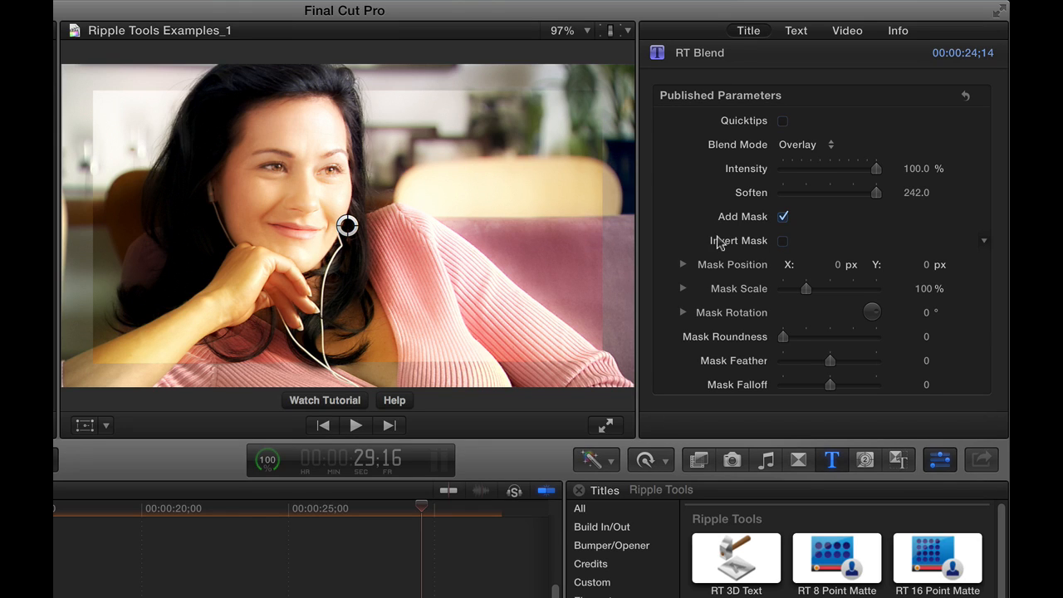
{"action": "left_click", "coordinate": [783, 240]}
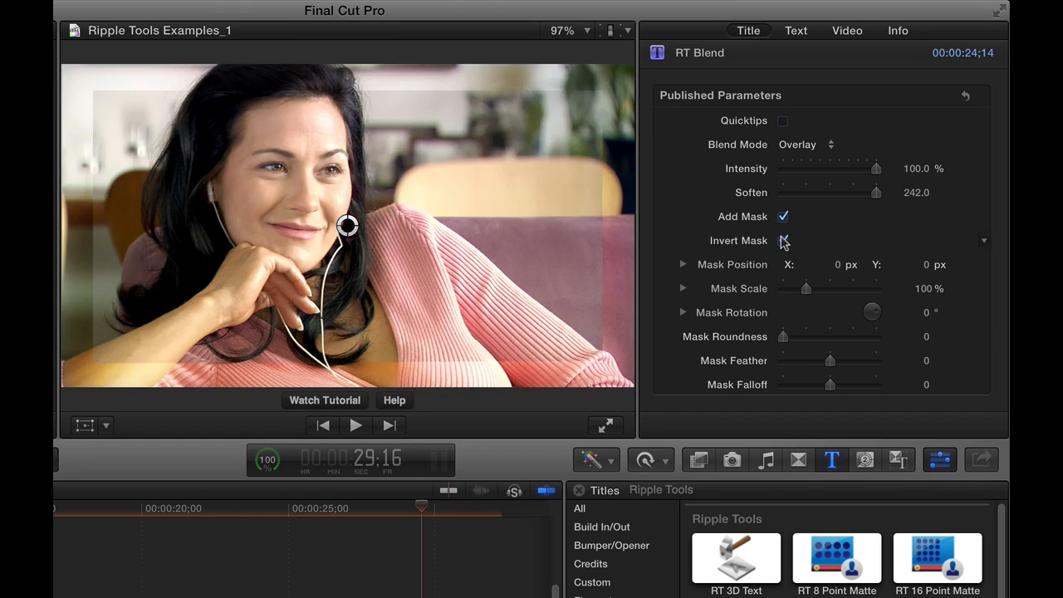
{"action": "left_click", "coordinate": [782, 240]}
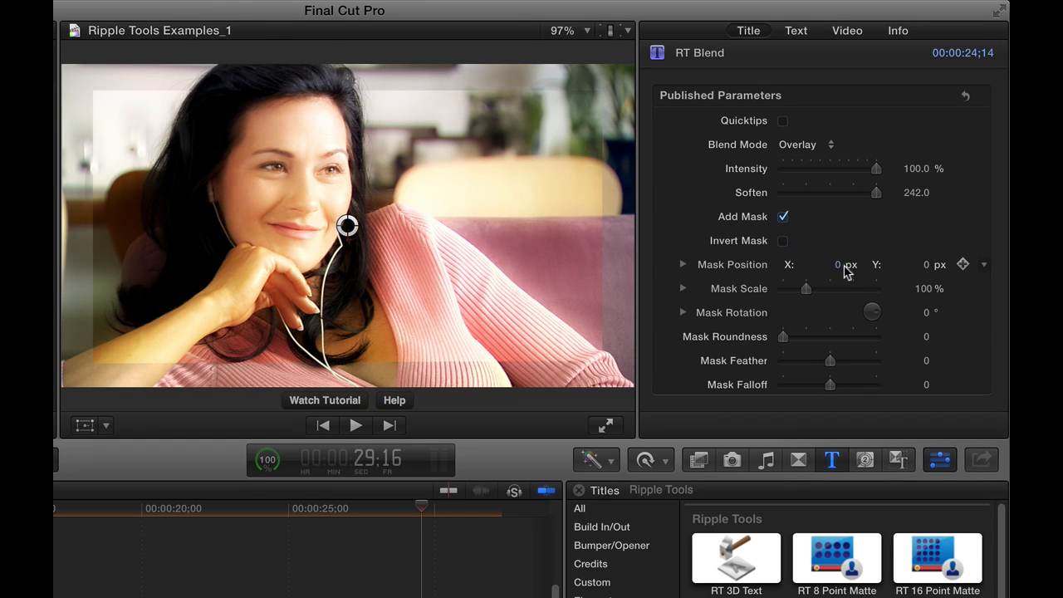
Step: Reduce the mask scale to 56%
{"action": "mouse_move", "coordinate": [347, 225]}
{"action": "left_mouse_down"}
{"action": "mouse_move", "coordinate": [297, 213]}
{"action": "mouse_move", "coordinate": [348, 225]}
{"action": "left_mouse_up"}
{"action": "mouse_move", "coordinate": [837, 266]}
{"action": "left_mouse_down"}
{"action": "mouse_move", "coordinate": [798, 266]}
{"action": "mouse_move", "coordinate": [839, 266]}
{"action": "left_mouse_up"}
{"action": "left_click_drag", "start_coordinate": [806, 290], "coordinate": [795, 288]}
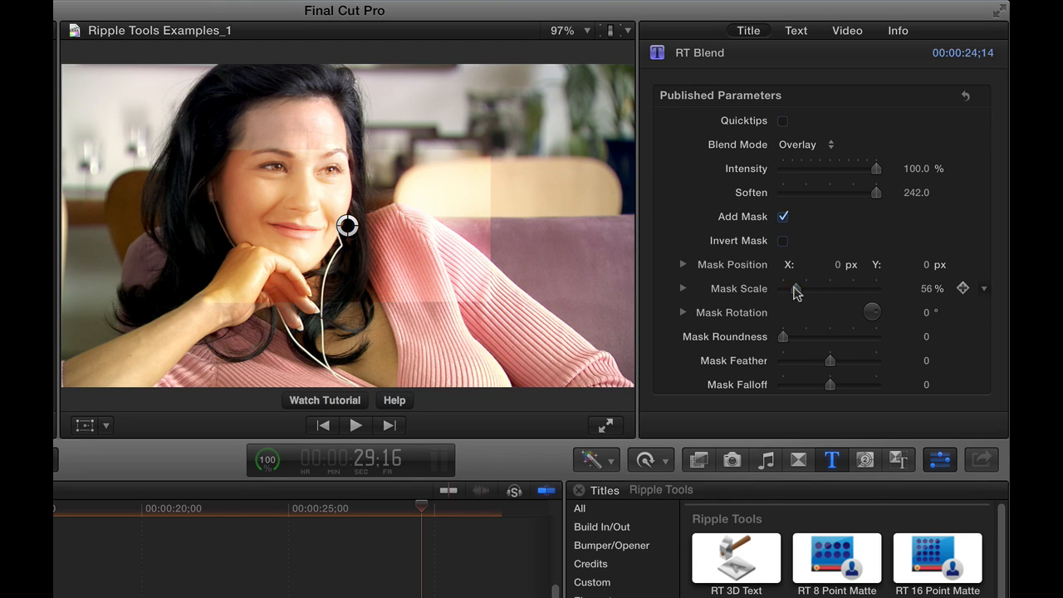
Step: Set the mask roundness to 313
{"action": "left_click_drag", "start_coordinate": [784, 337], "coordinate": [877, 340]}
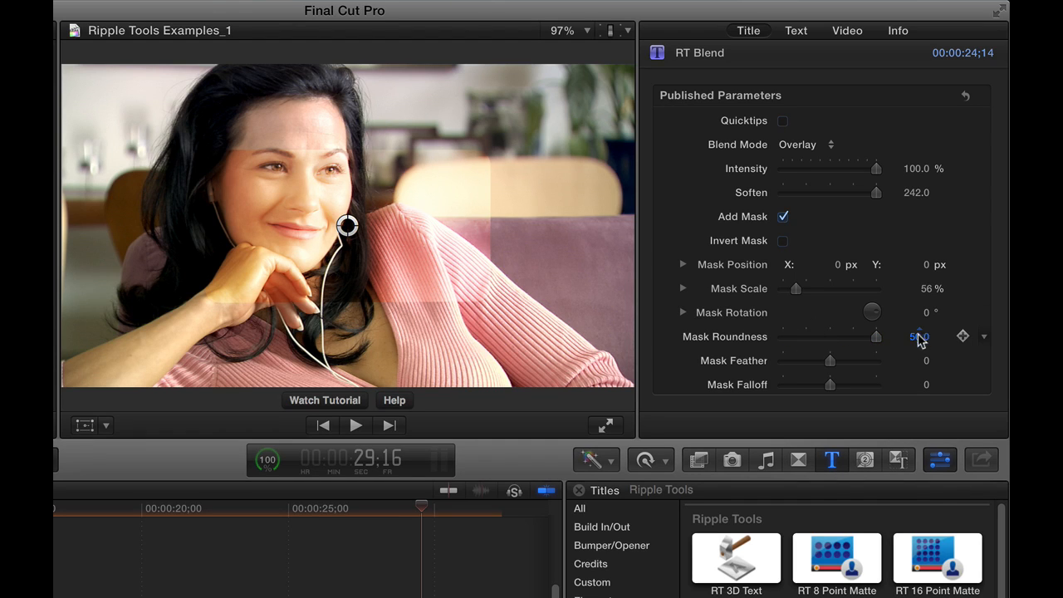
{"action": "left_click_drag", "start_coordinate": [919, 336], "coordinate": [918, 303]}
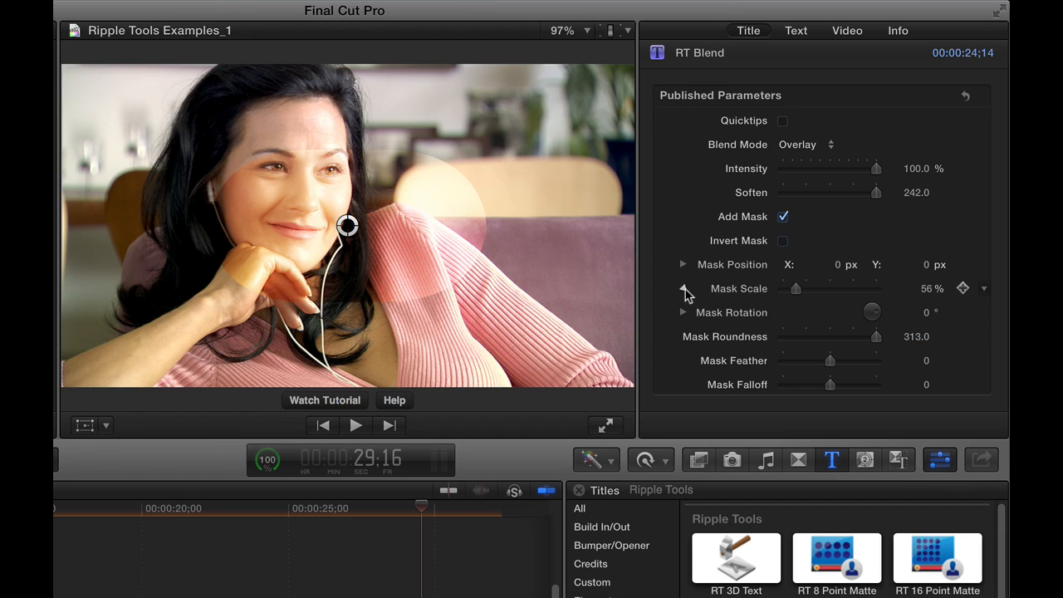
Step: Scale the mask to 33.4% X and 46.18% Y and position it over the woman's eye
{"action": "left_click", "coordinate": [684, 289]}
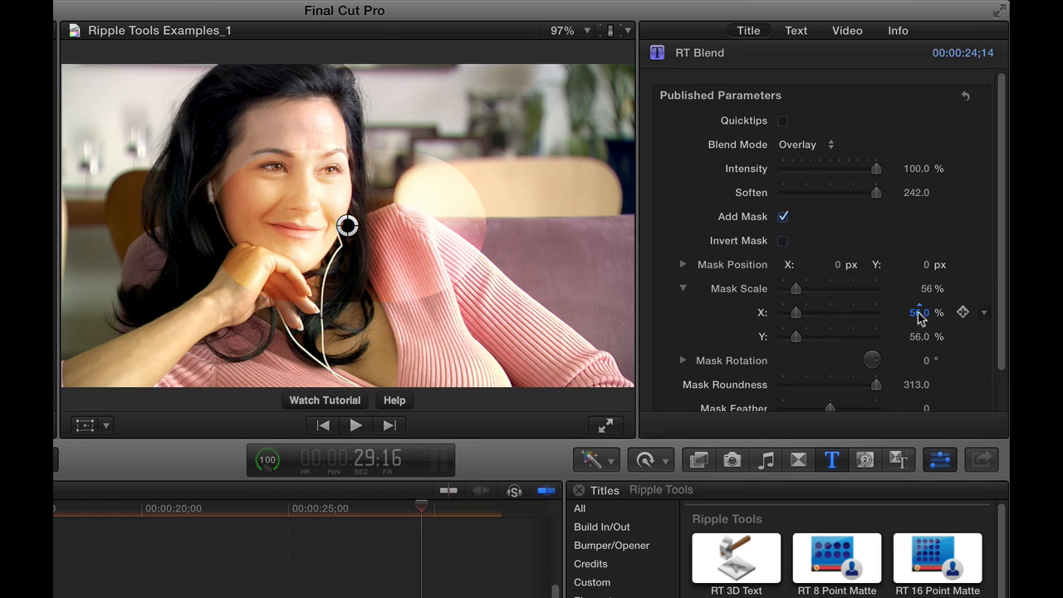
{"action": "left_click_drag", "start_coordinate": [918, 314], "coordinate": [917, 358]}
{"action": "left_click_drag", "start_coordinate": [348, 225], "coordinate": [292, 180]}
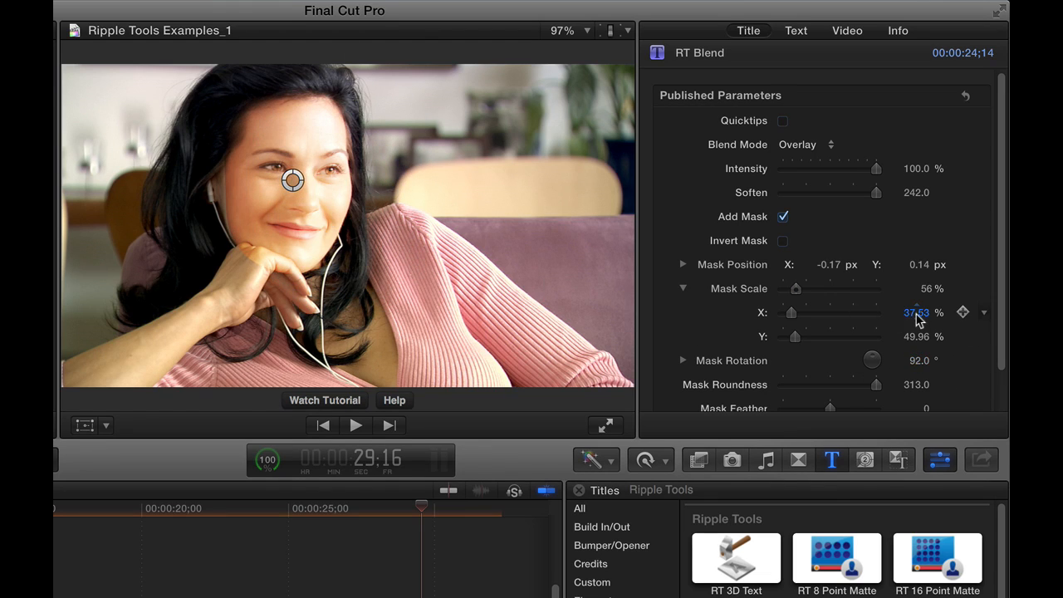
{"action": "left_click_drag", "start_coordinate": [919, 313], "coordinate": [918, 337]}
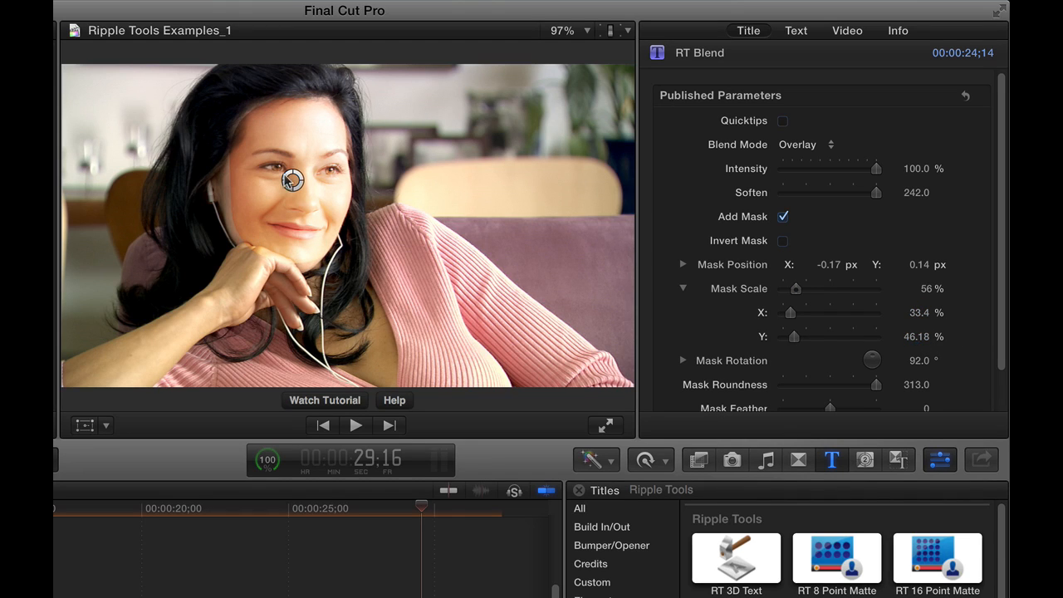
{"action": "left_click_drag", "start_coordinate": [286, 181], "coordinate": [283, 175]}
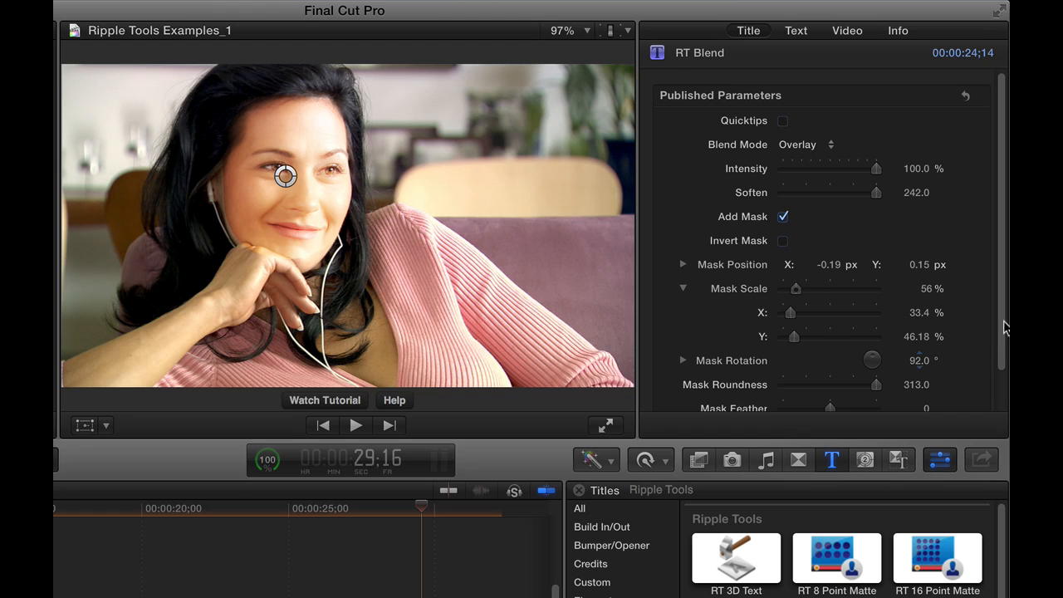
Step: Raise the mask feather to 100
{"action": "scroll", "coordinate": [1004, 333], "scroll_direction": "down", "scroll_amount": 3}
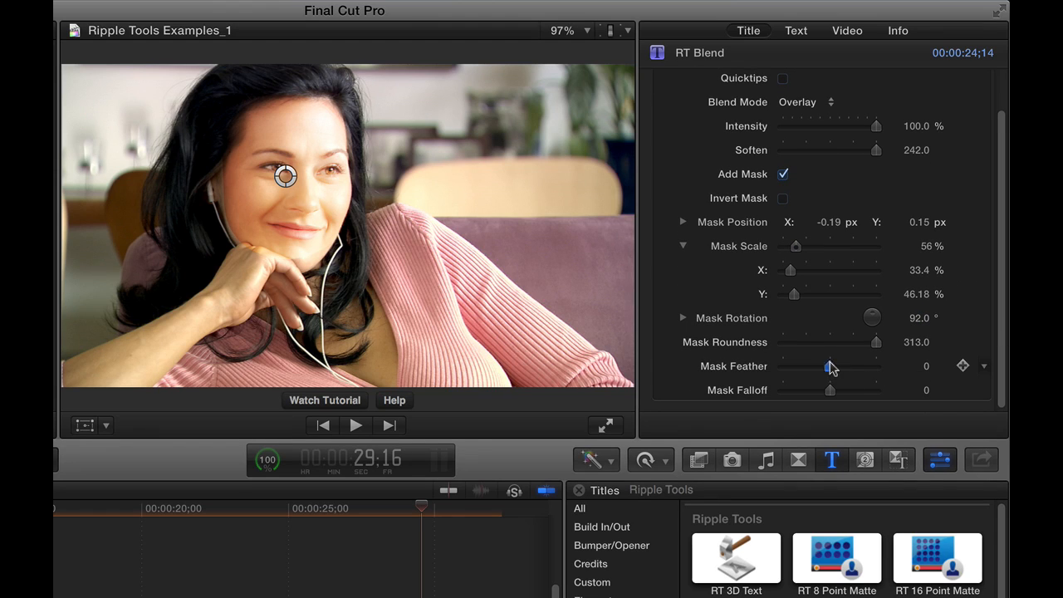
{"action": "left_click_drag", "start_coordinate": [832, 368], "coordinate": [879, 367]}
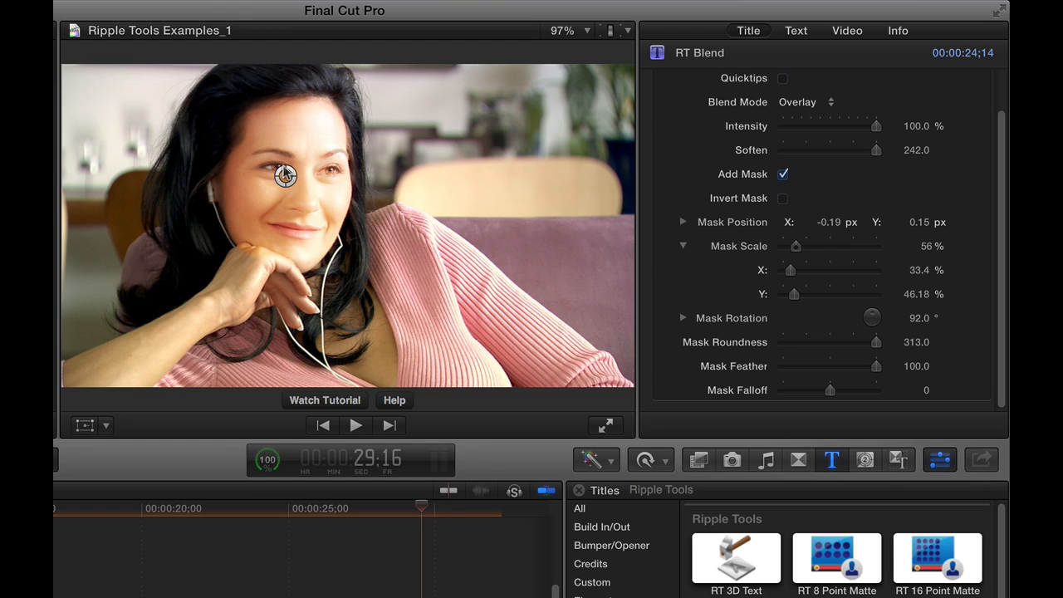
Step: Nudge the mask center onto the woman's eye and set the mask falloff to -2.0
{"action": "left_click_drag", "start_coordinate": [286, 174], "coordinate": [282, 172]}
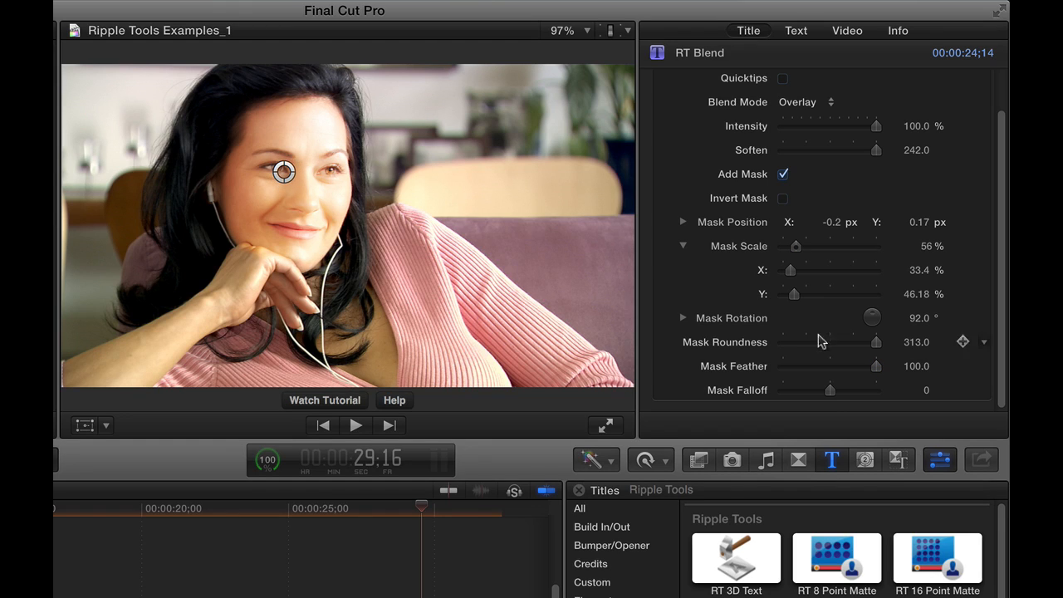
{"action": "mouse_move", "coordinate": [834, 391]}
{"action": "left_mouse_down"}
{"action": "mouse_move", "coordinate": [869, 390]}
{"action": "mouse_move", "coordinate": [834, 390]}
{"action": "left_mouse_up"}
{"action": "left_click_drag", "start_coordinate": [877, 125], "coordinate": [979, 136]}
{"action": "mouse_move", "coordinate": [283, 171]}
{"action": "left_mouse_down"}
{"action": "mouse_move", "coordinate": [294, 166]}
{"action": "mouse_move", "coordinate": [291, 175]}
{"action": "left_mouse_up"}
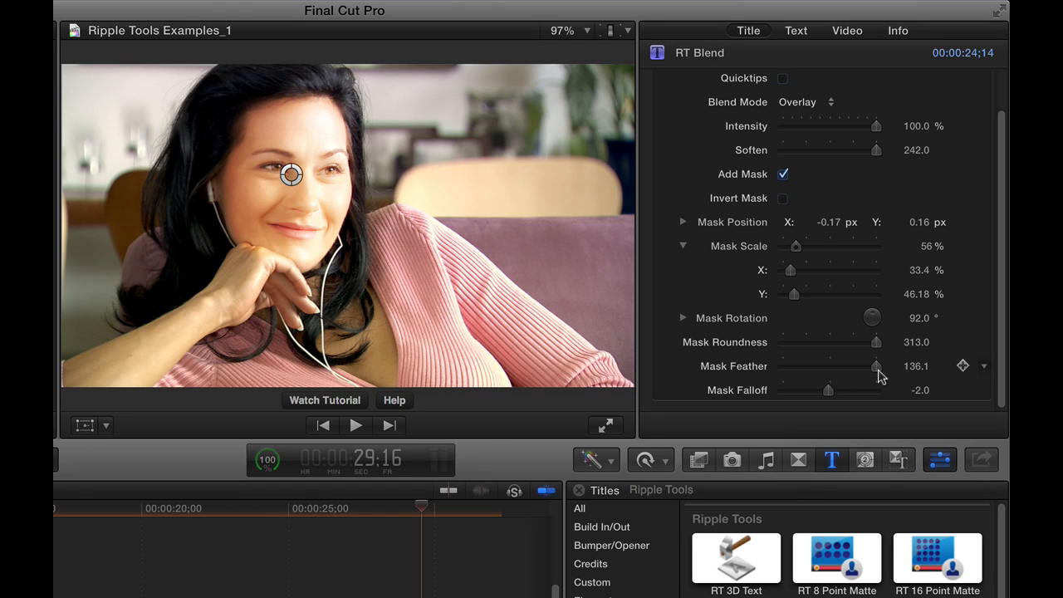
Step: Raise the mask feather to 372.1 and recenter the mask on the eye
{"action": "left_click_drag", "start_coordinate": [916, 366], "coordinate": [922, 362]}
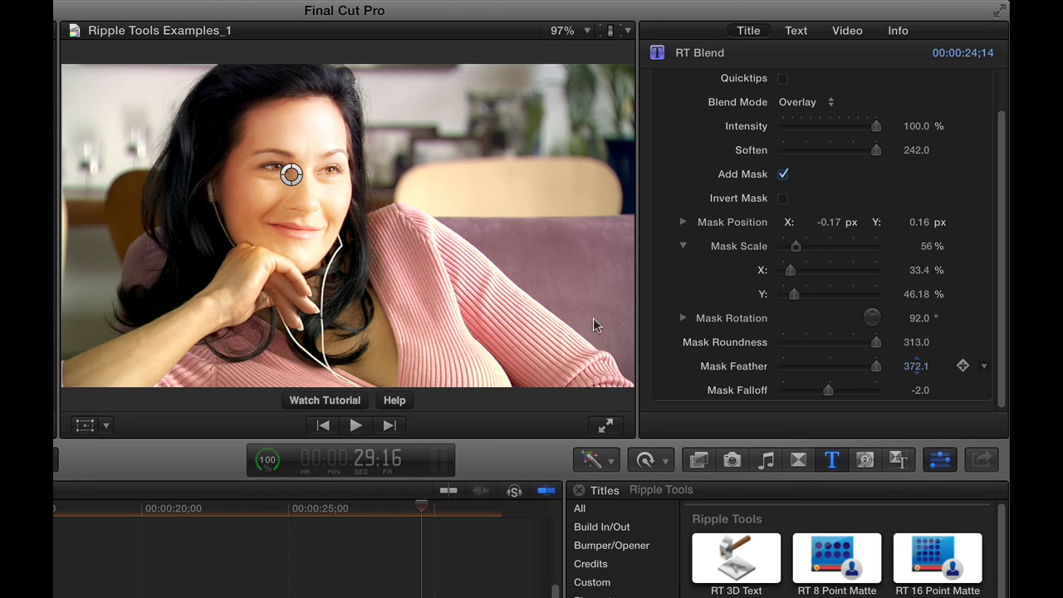
{"action": "left_click_drag", "start_coordinate": [291, 174], "coordinate": [294, 170]}
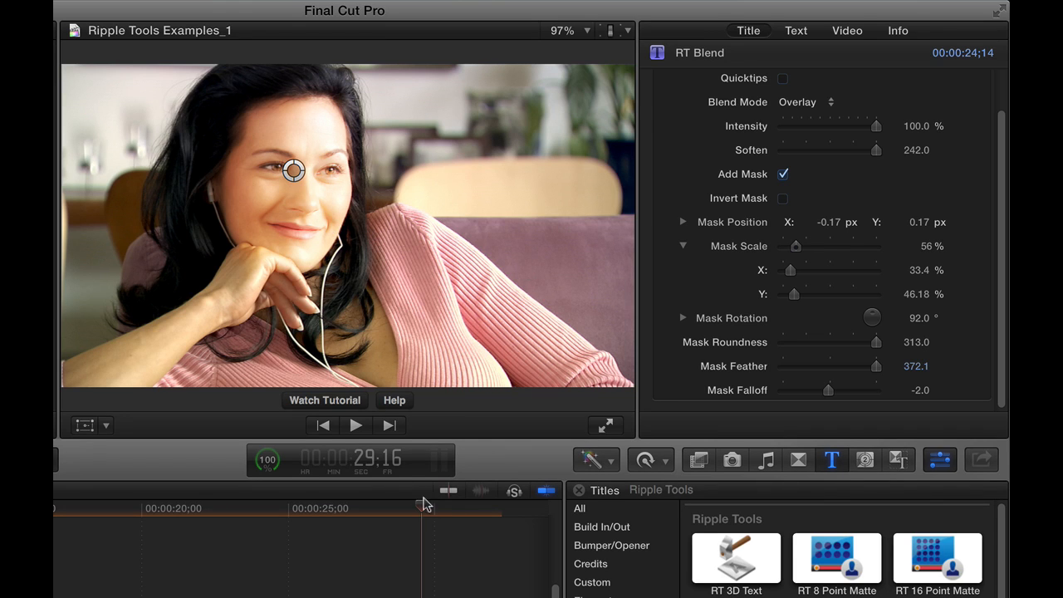
Step: At 24:25 in the timeline, add keyframes for the mask position and mask scale
{"action": "left_click_drag", "start_coordinate": [424, 504], "coordinate": [281, 520]}
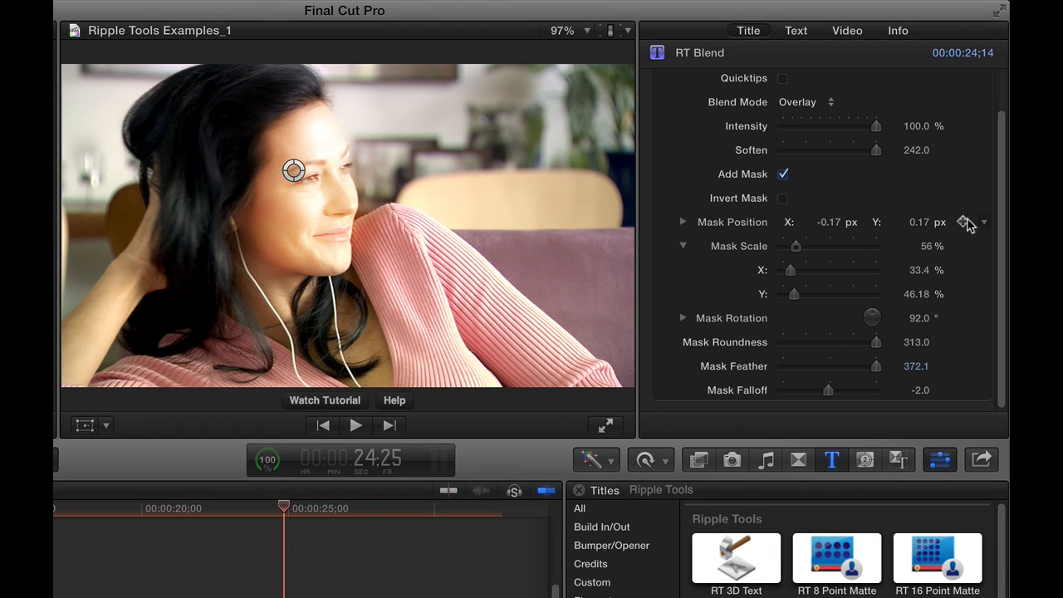
{"action": "left_click", "coordinate": [963, 222]}
{"action": "left_click", "coordinate": [962, 246]}
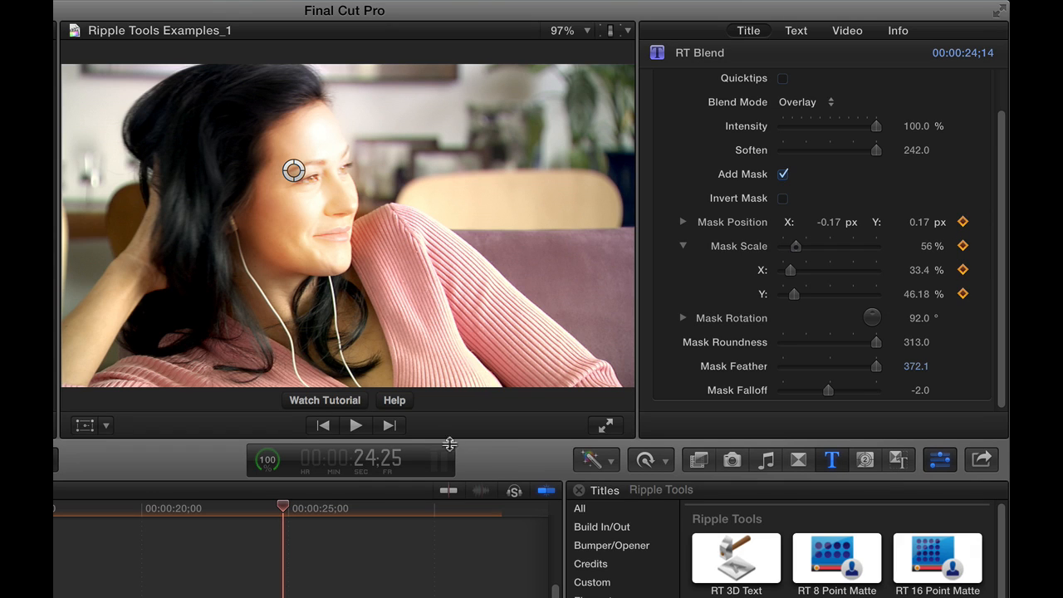
Step: Move to later frames around 27:22 and reposition the mask over the eye to keyframe it tracking the movement
{"action": "left_click_drag", "start_coordinate": [286, 508], "coordinate": [324, 508]}
{"action": "left_click_drag", "start_coordinate": [293, 169], "coordinate": [318, 164]}
{"action": "left_click_drag", "start_coordinate": [358, 508], "coordinate": [369, 505]}
{"action": "left_click_drag", "start_coordinate": [311, 164], "coordinate": [296, 166]}
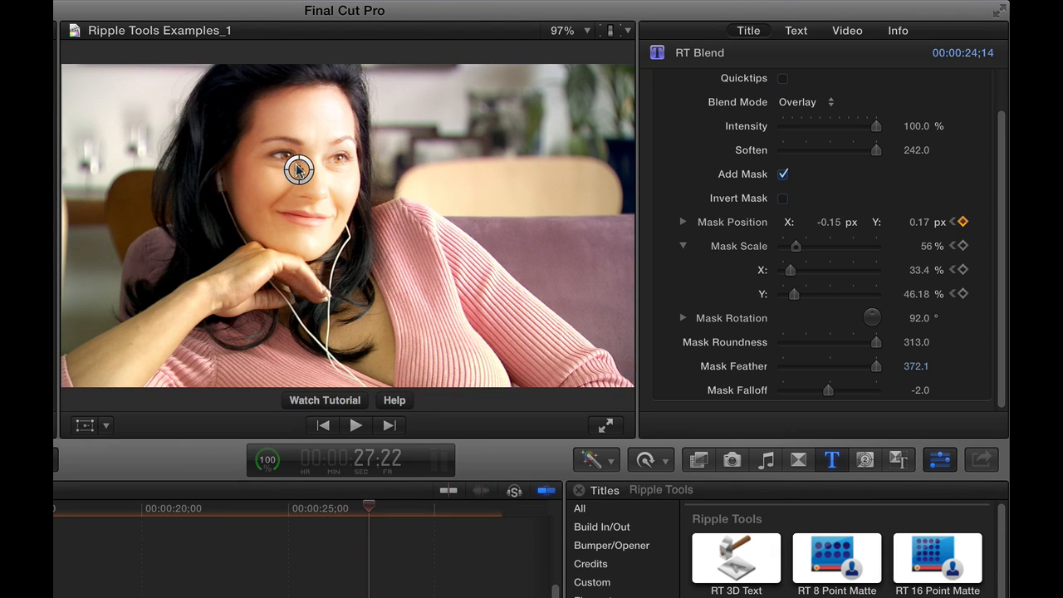
{"action": "mouse_move", "coordinate": [374, 499]}
{"action": "left_mouse_down"}
{"action": "mouse_move", "coordinate": [274, 506]}
{"action": "mouse_move", "coordinate": [407, 508]}
{"action": "mouse_move", "coordinate": [280, 509]}
{"action": "mouse_move", "coordinate": [377, 515]}
{"action": "left_mouse_up"}
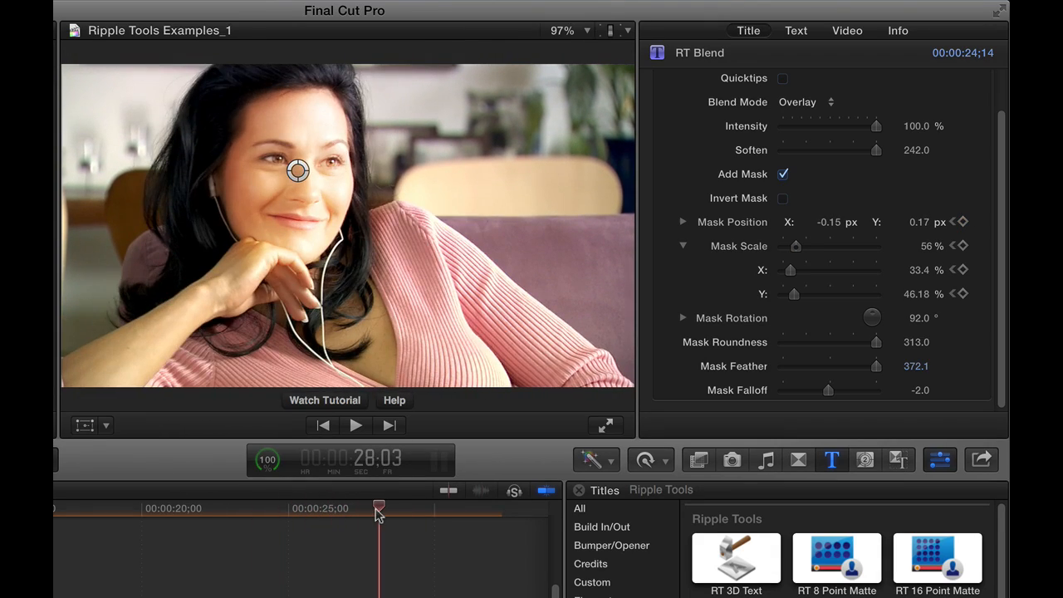